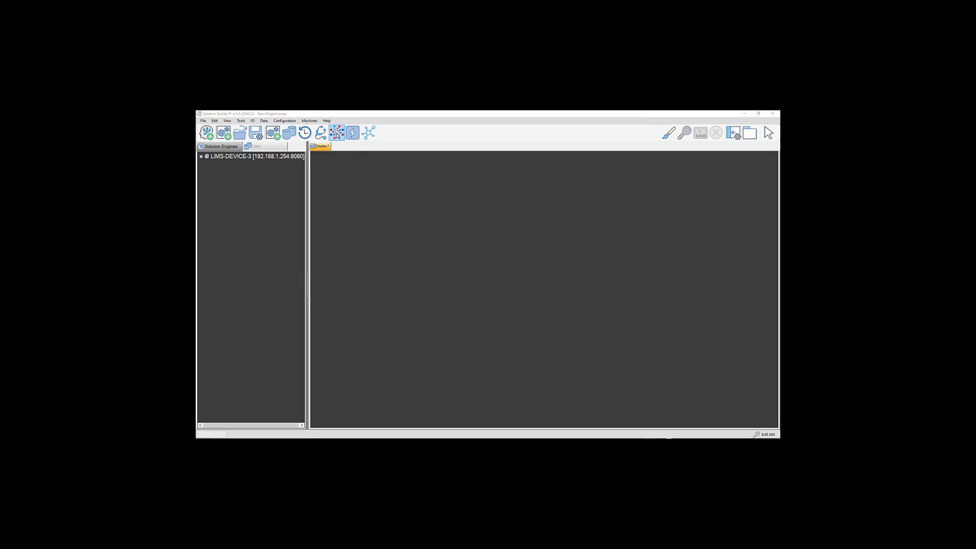
pyautogui.click(336, 133)
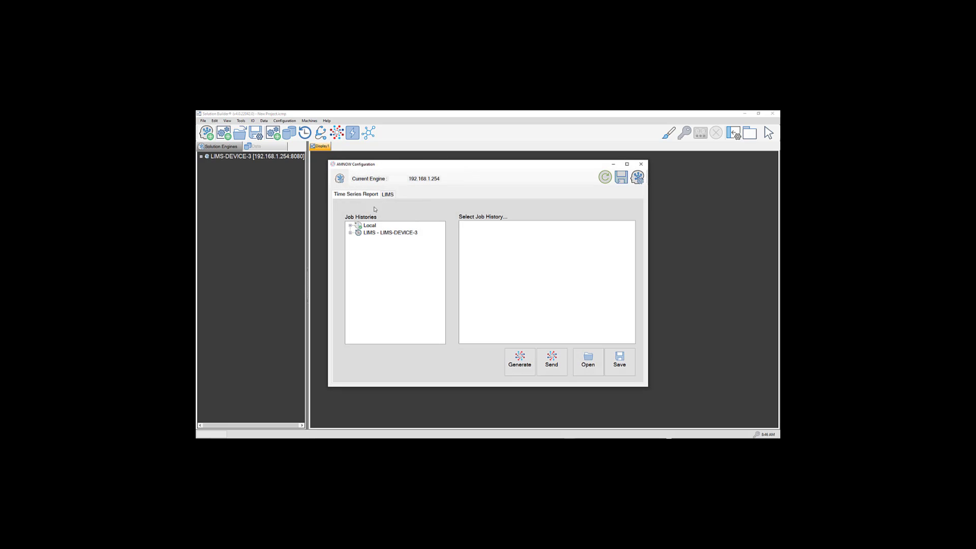
pyautogui.click(628, 166)
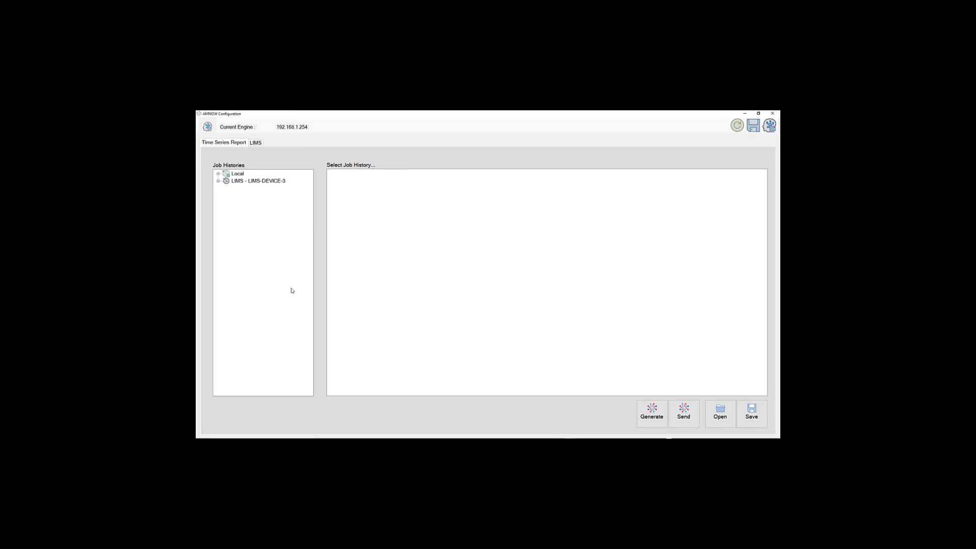
pyautogui.click(218, 181)
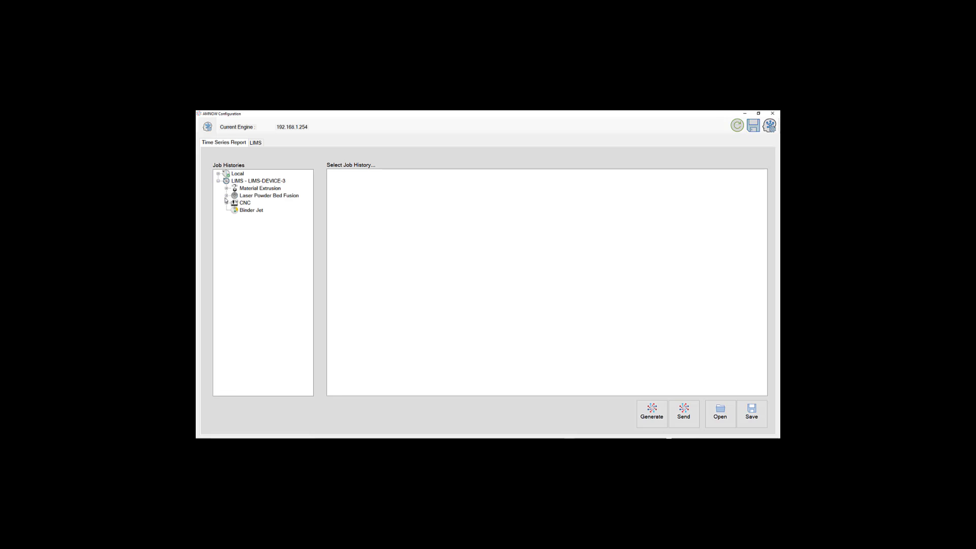
pyautogui.click(226, 189)
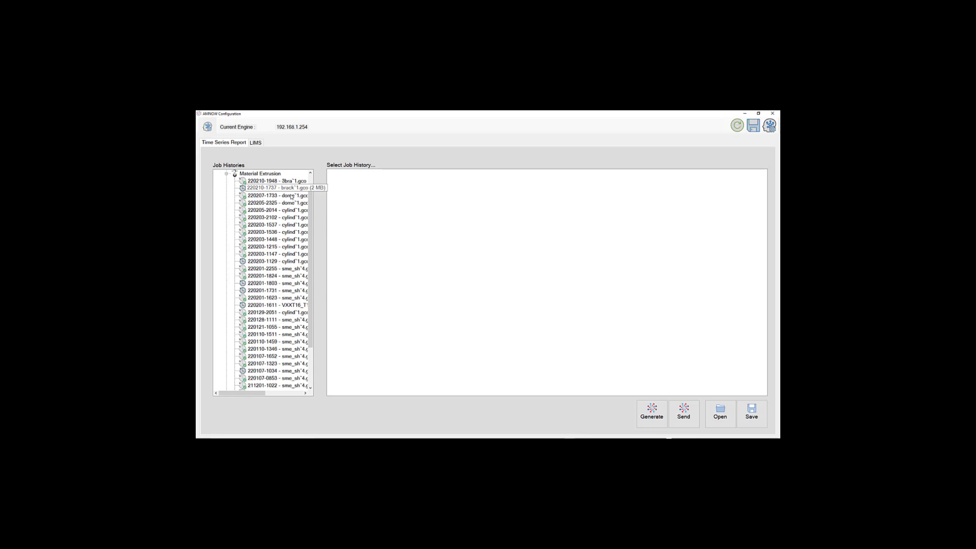
pyautogui.scroll(1, 310, 251)
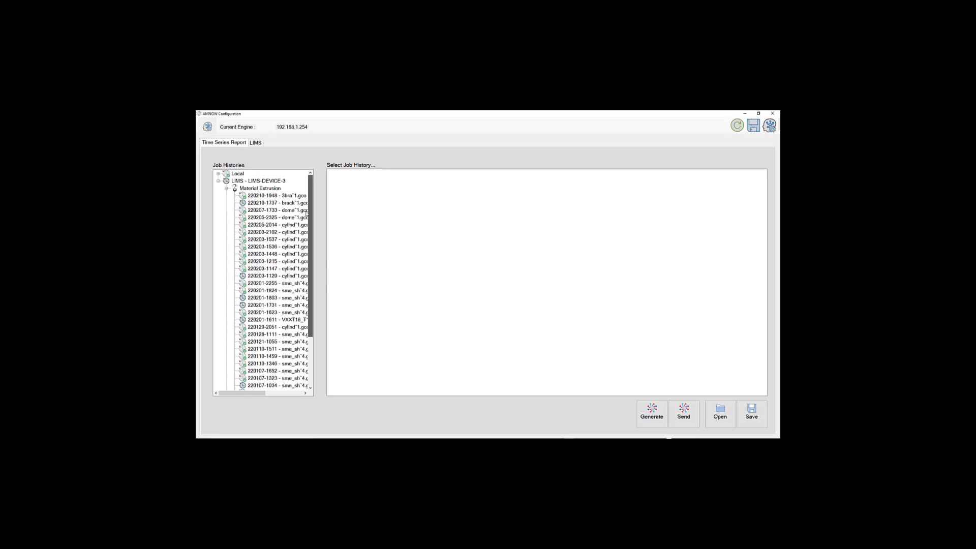
pyautogui.click(274, 196)
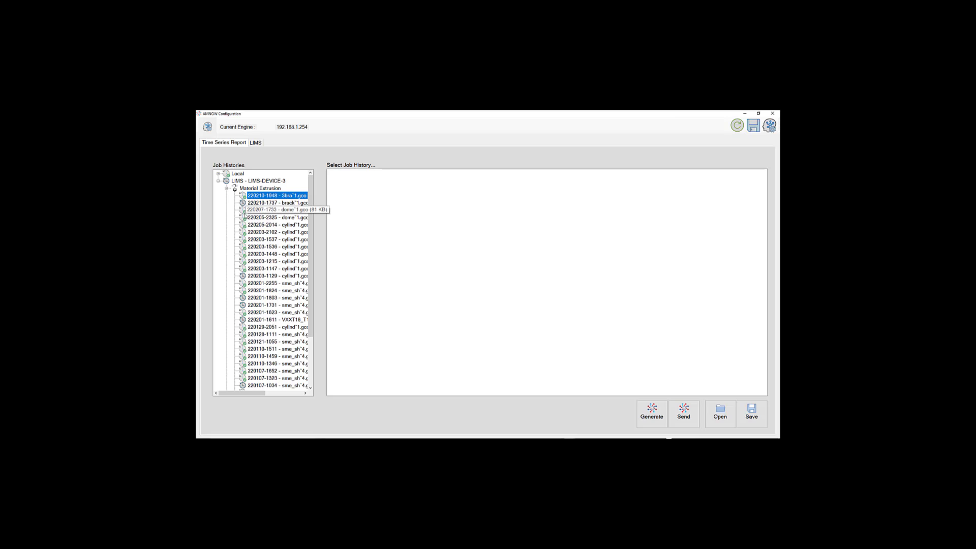
pyautogui.click(219, 173)
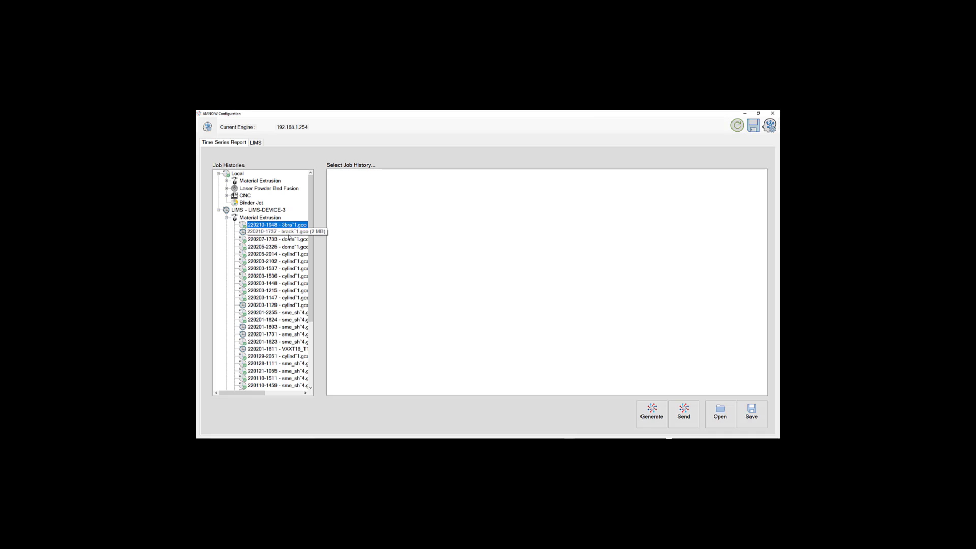
# Generate the time series report using header file ASOW116_ATI-LPBF.amdt from the ASOW 116 Build File Templates folder
pyautogui.click(656, 419)
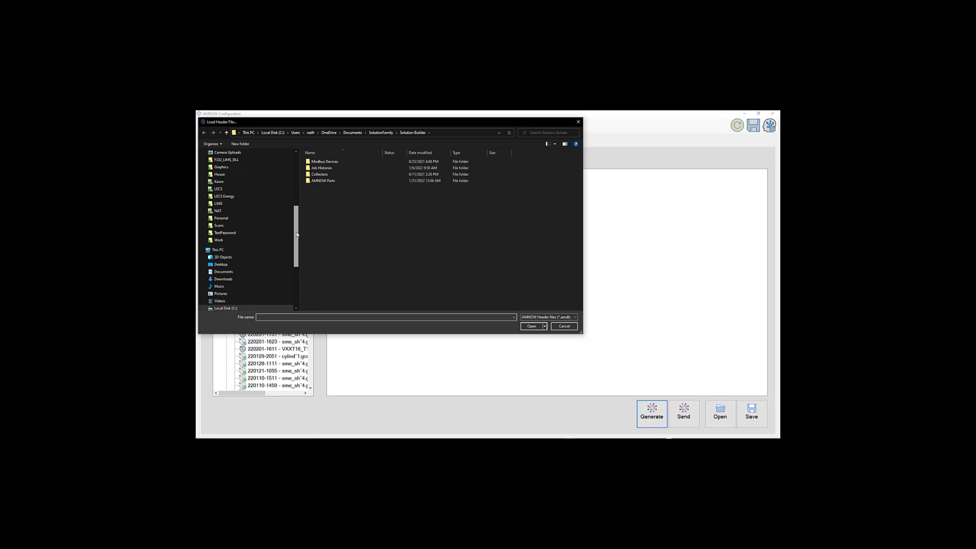
pyautogui.moveTo(296, 234); pyautogui.dragTo(301, 182)
pyautogui.click(234, 230)
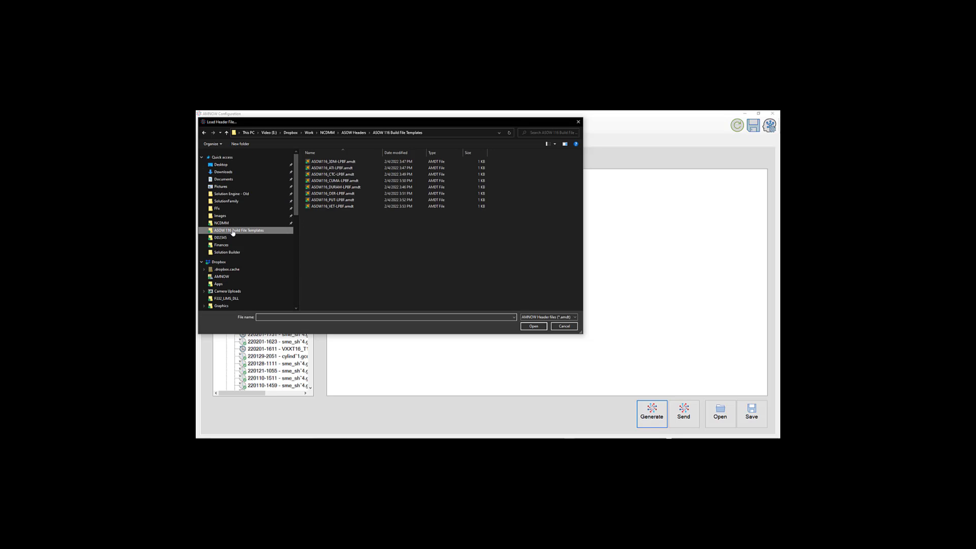
pyautogui.click(331, 169)
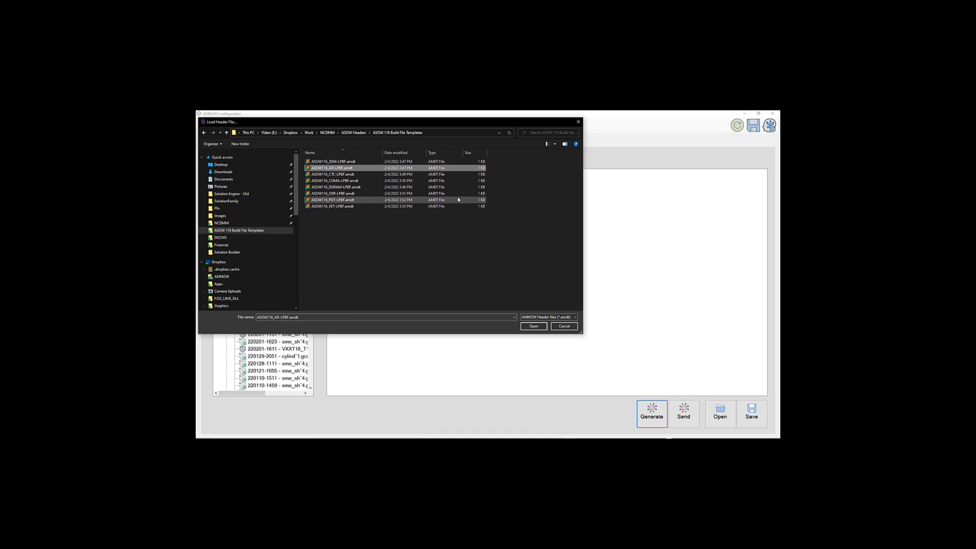
pyautogui.click(534, 328)
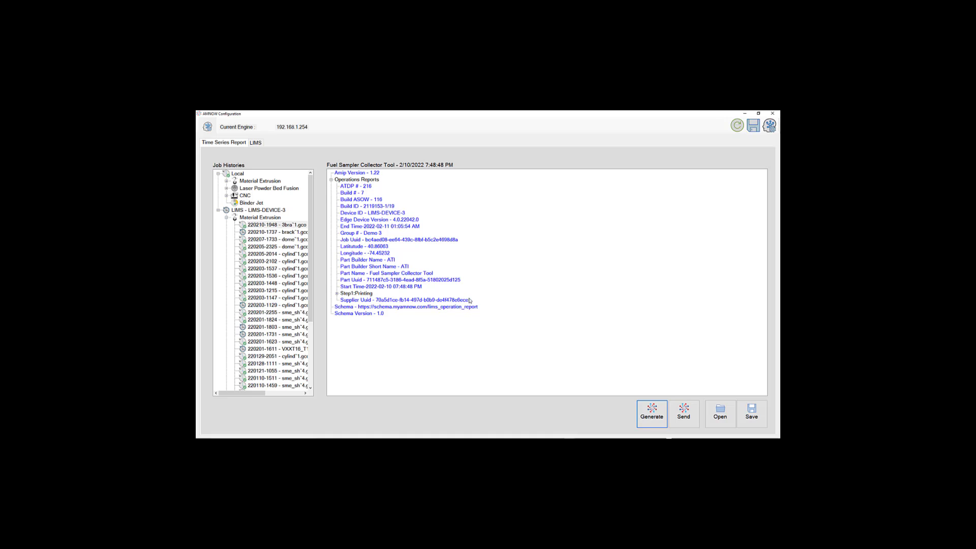
# Expand the Step1:Printing section of the report and set CalibrationDate to the part start time
pyautogui.click(337, 296)
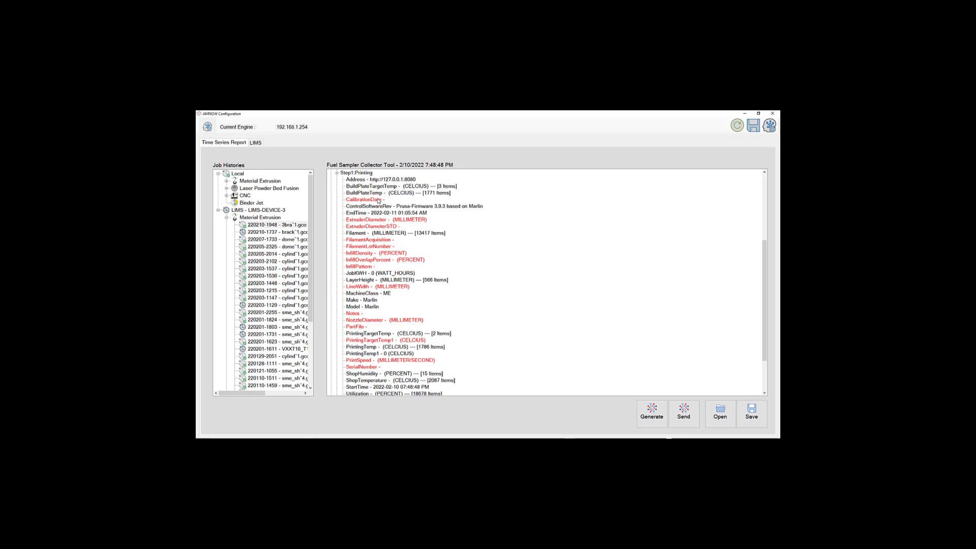
pyautogui.scroll(1, 402, 220)
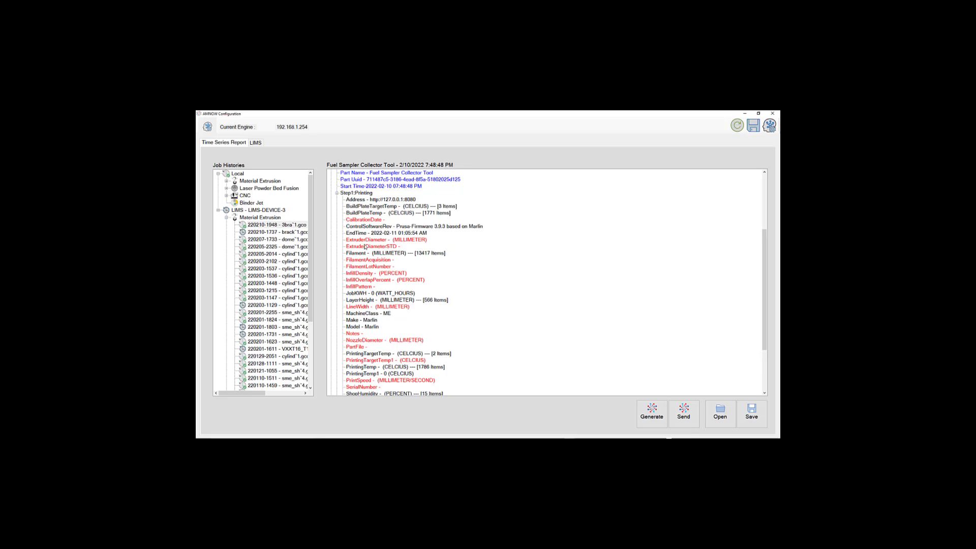
pyautogui.doubleClick(375, 220)
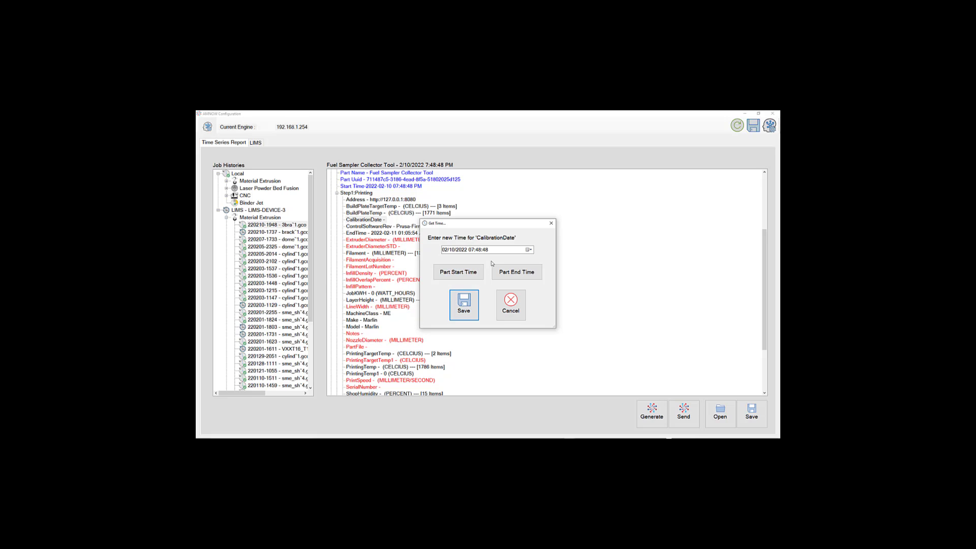
pyautogui.click(529, 250)
pyautogui.click(462, 229)
pyautogui.click(452, 276)
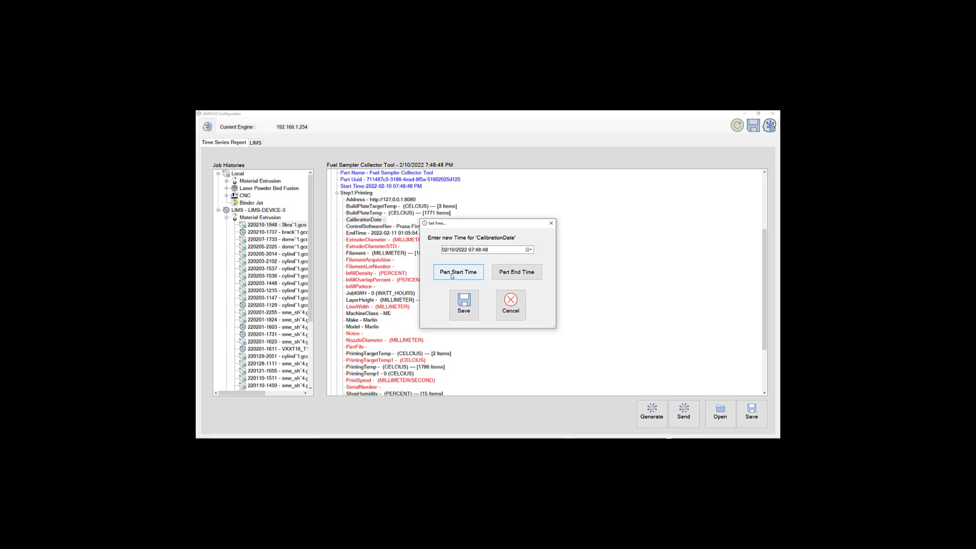
pyautogui.click(510, 275)
pyautogui.click(458, 272)
pyautogui.click(464, 305)
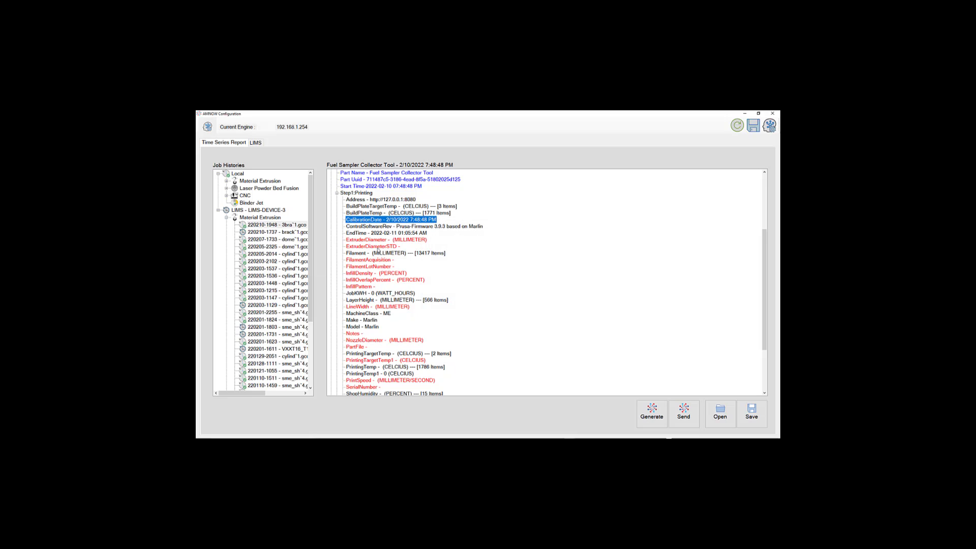
# Set the FilamentAcquisition date in the Step1:Printing section to 01/18/2022 and save it
pyautogui.doubleClick(372, 260)
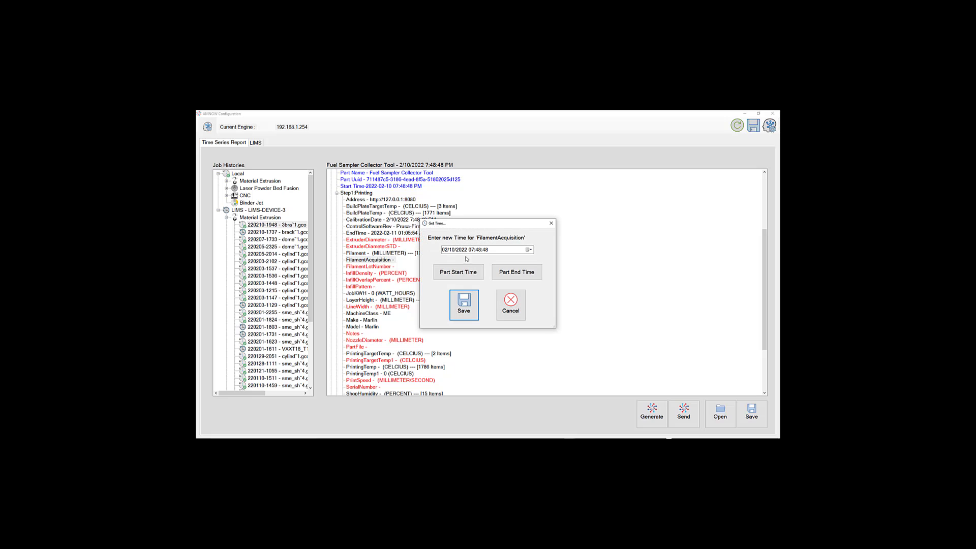
pyautogui.click(529, 250)
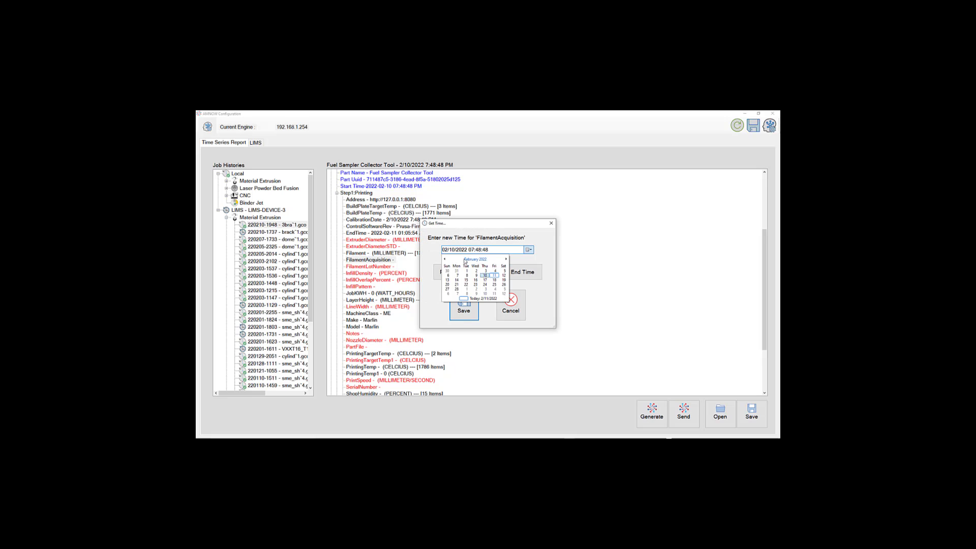
pyautogui.click(445, 259)
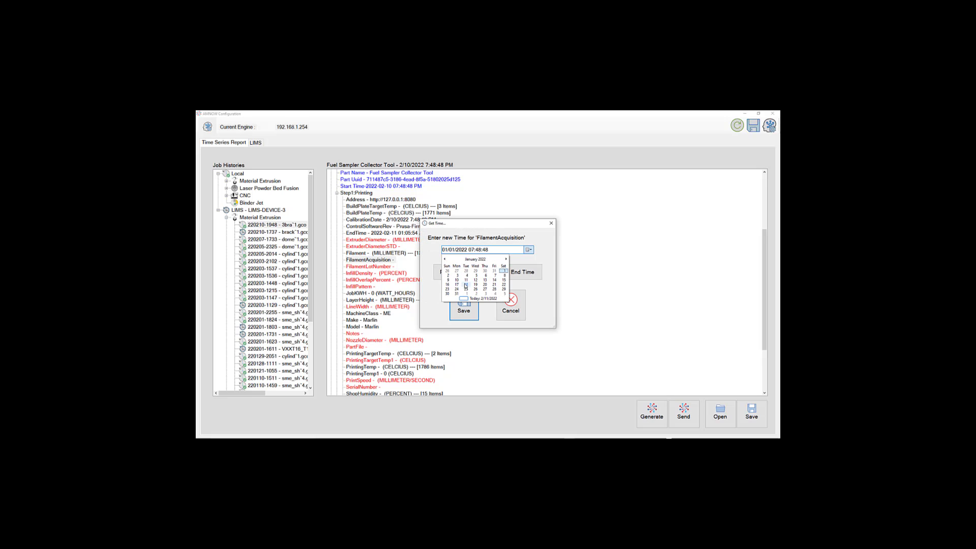
pyautogui.click(467, 285)
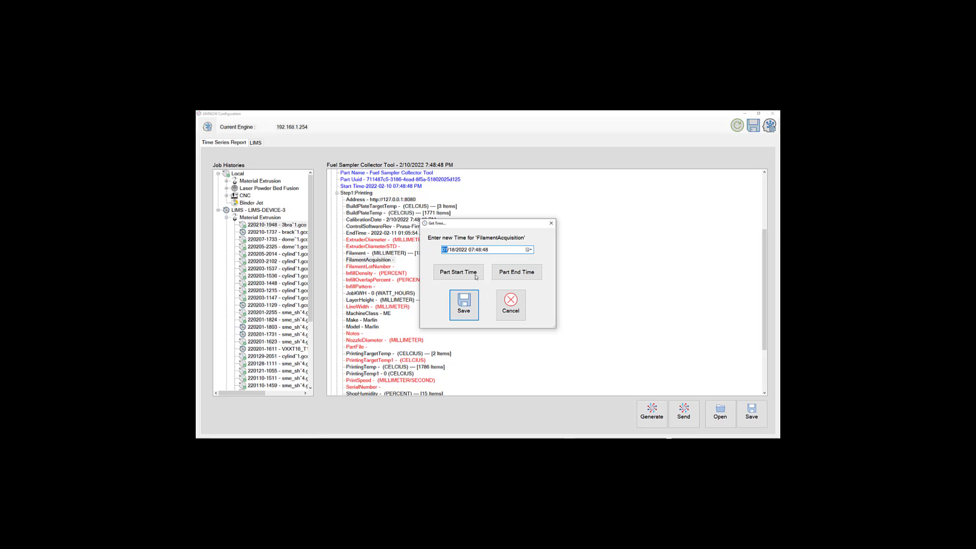
pyautogui.click(464, 308)
# Set the FilamentLotNumber value in the Step1:Printing section to 1042
pyautogui.doubleClick(380, 268)
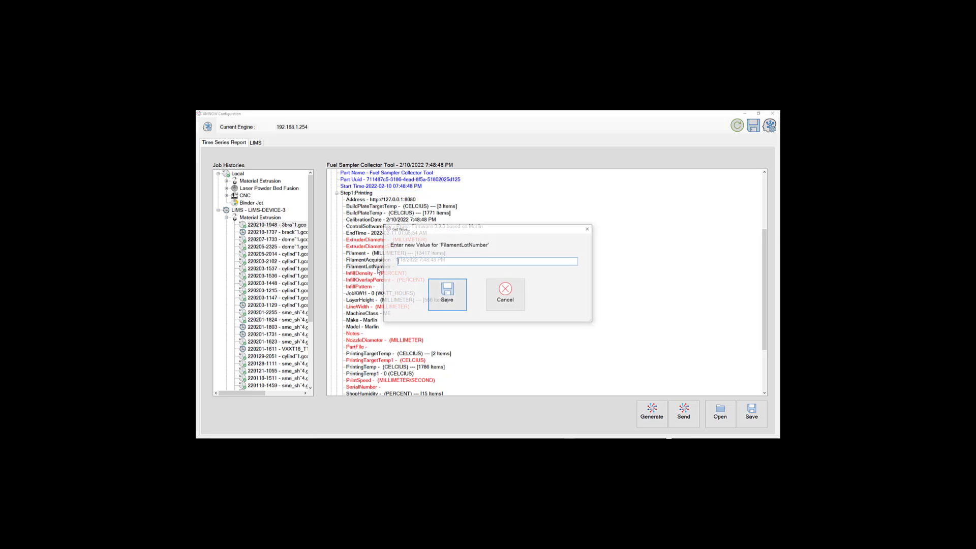
pyautogui.write('1042')
pyautogui.press('Return')
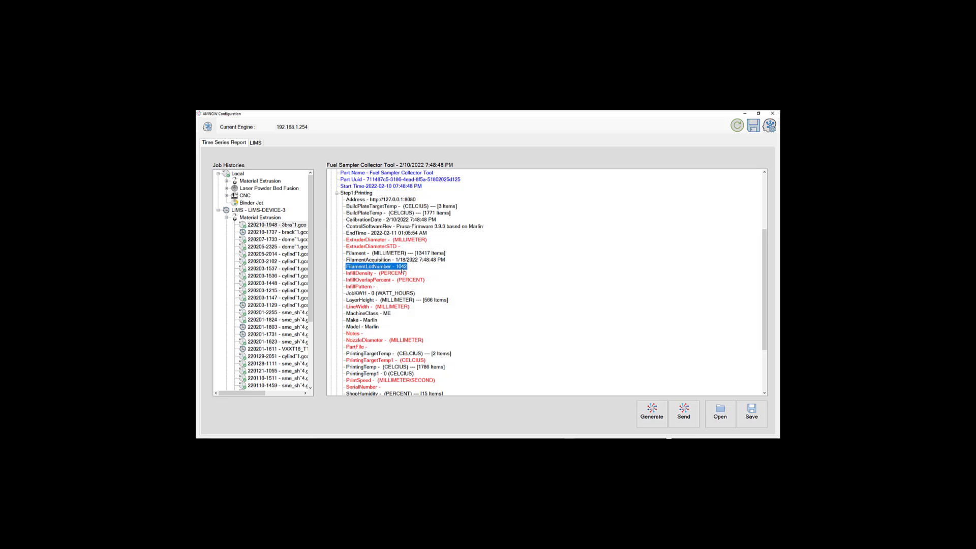
# Set InfillDensity to 50 percent and InfillOverlapPercent to 10 percent in the Step1:Printing section
pyautogui.click(367, 274)
pyautogui.doubleClick(367, 275)
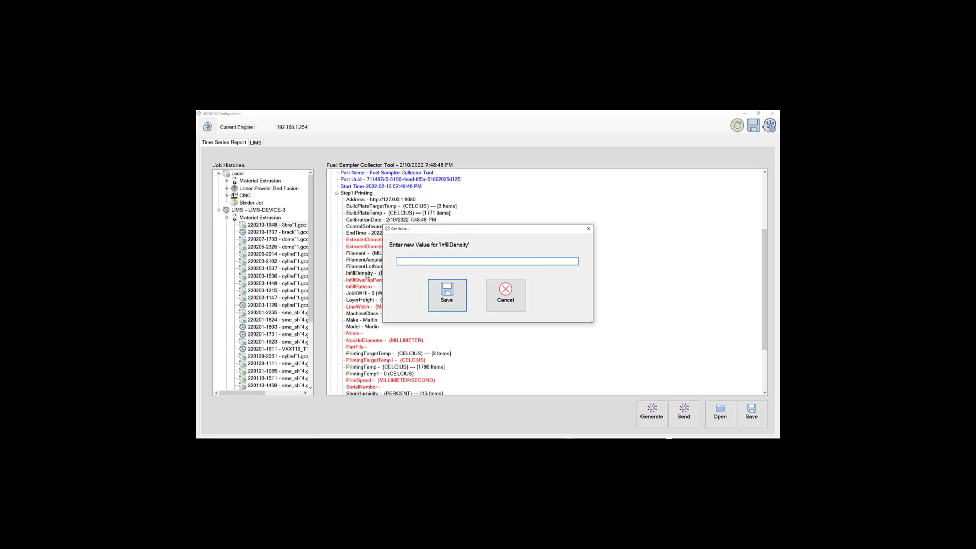
pyautogui.write('50')
pyautogui.press('Return')
pyautogui.click(370, 281)
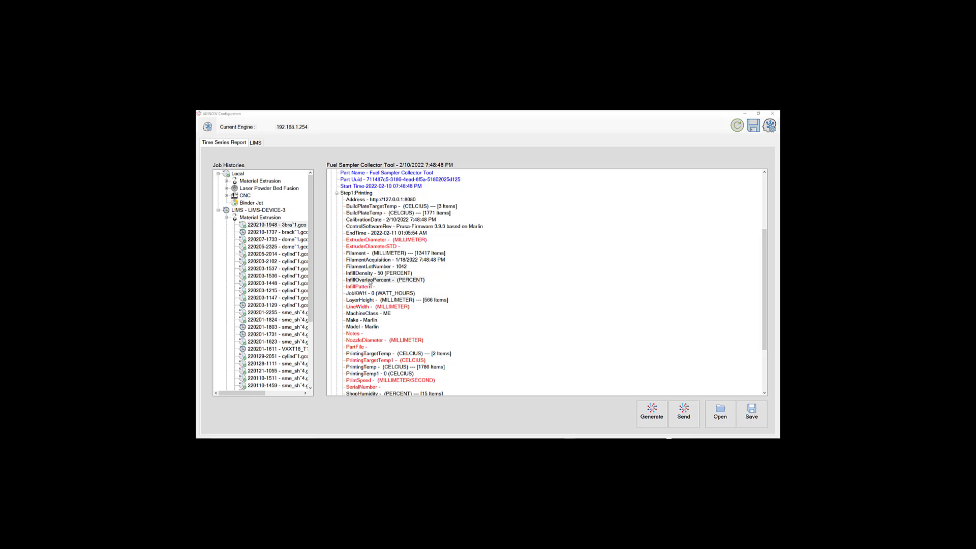
pyautogui.doubleClick(369, 281)
pyautogui.write('10')
pyautogui.press('Return')
# Set the InfillPattern value in the Step1:Printing section to "Diamonds"
pyautogui.click(377, 287)
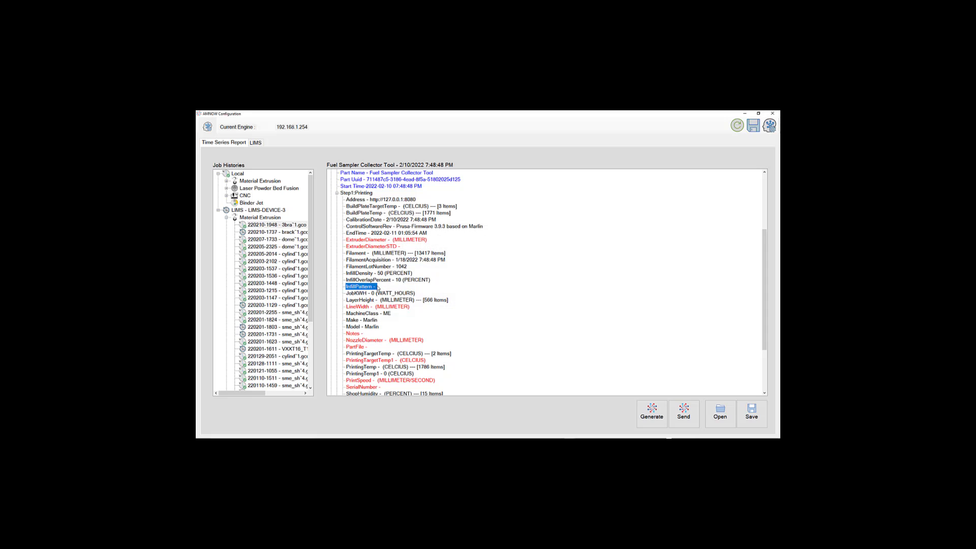
pyautogui.doubleClick(377, 288)
pyautogui.write('Diam')
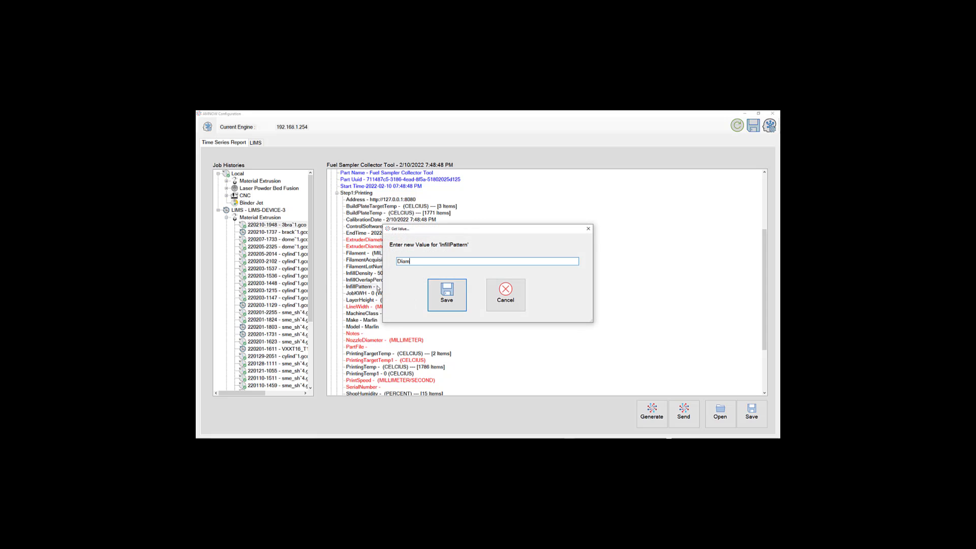
pyautogui.write('ond')
pyautogui.press('Return')
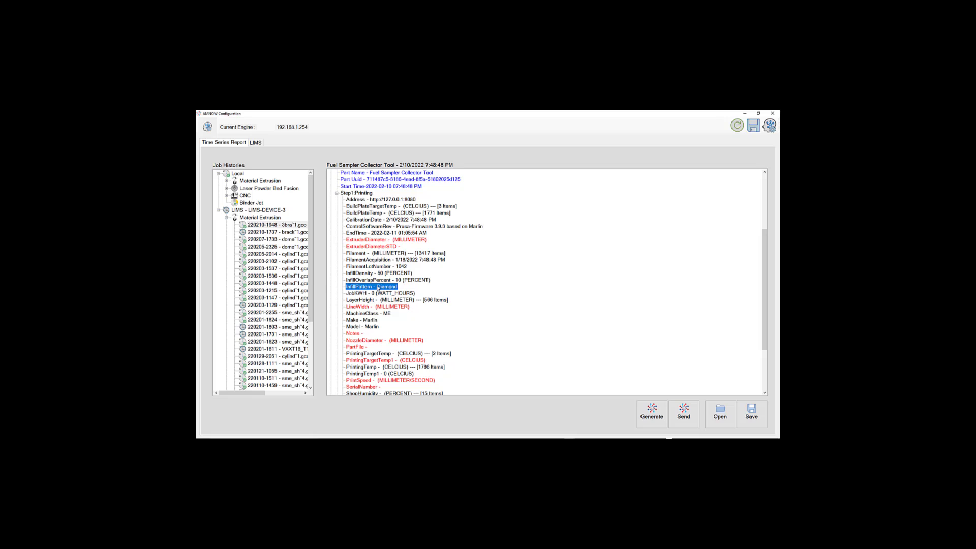
pyautogui.doubleClick(378, 287)
pyautogui.click(430, 263)
pyautogui.write('s')
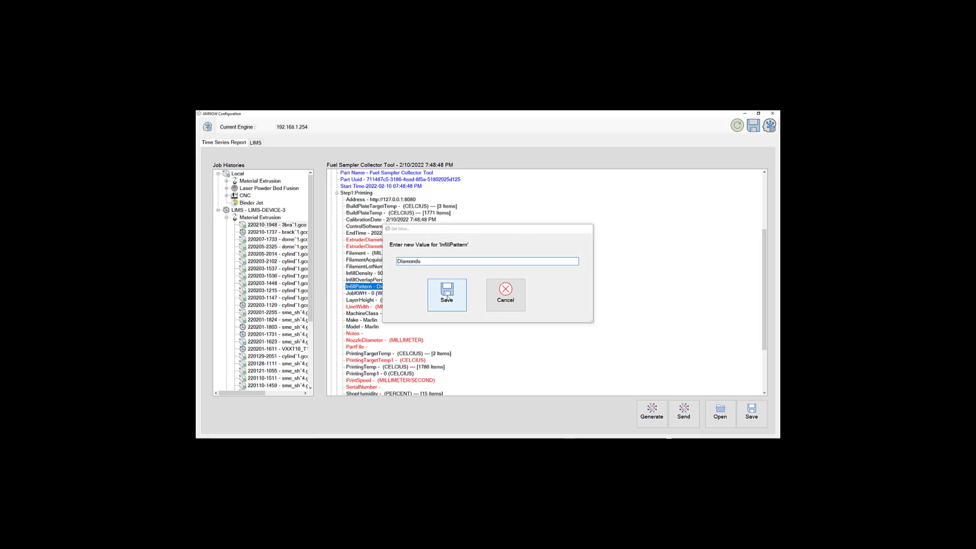
pyautogui.click(446, 295)
# Set the LineWidth value in the Step1:Printing section to 0.4 millimeter
pyautogui.doubleClick(374, 310)
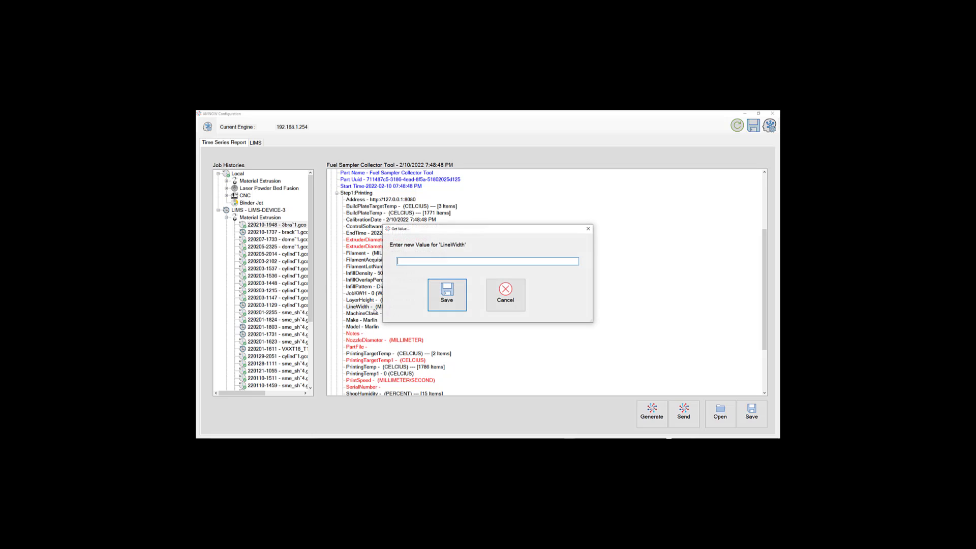
pyautogui.write('0.4')
pyautogui.press('Return')
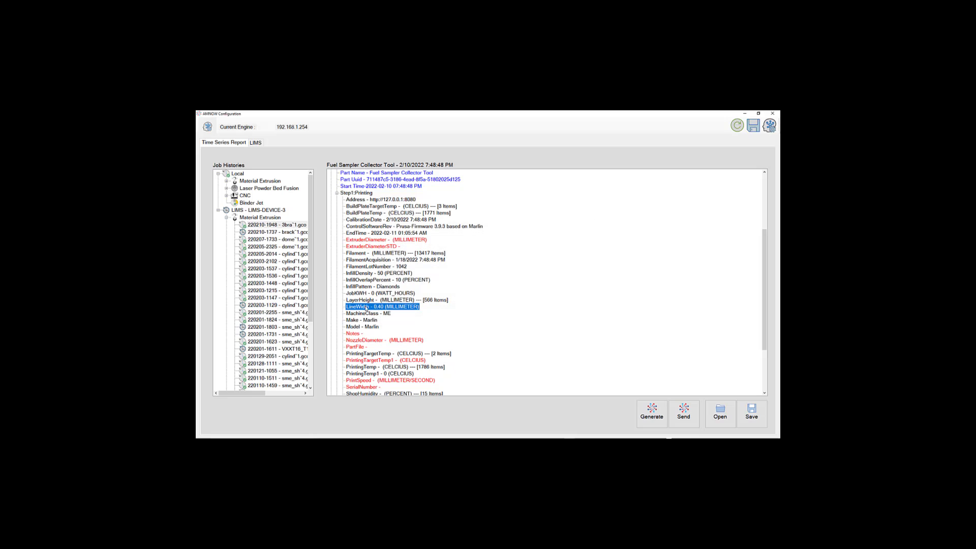
# Set the Notes value in the Step1:Printing section to "Lost Power 1 Hr into run. Continued"
pyautogui.doubleClick(363, 334)
pyautogui.write('L')
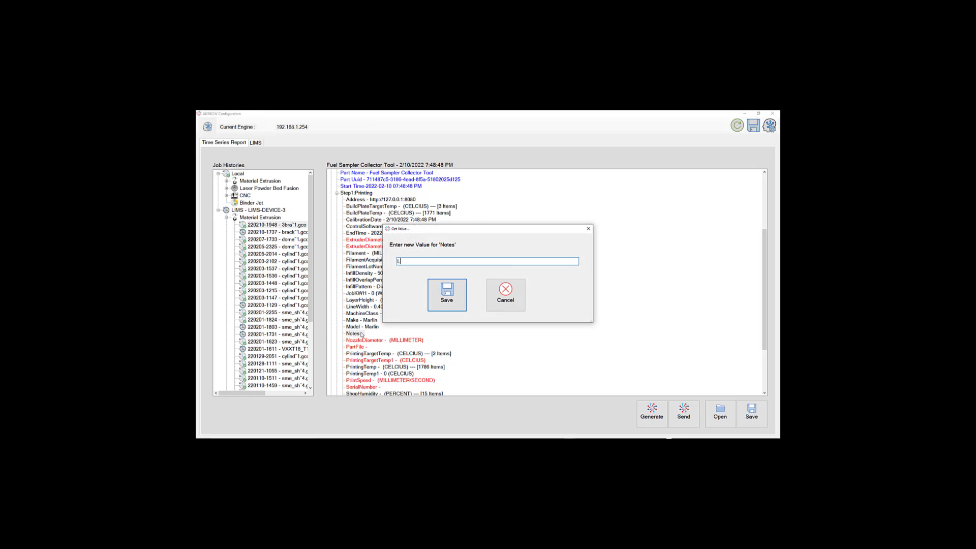
pyautogui.write('ost Power 1 Hr into run.  Confi')
pyautogui.press('BackSpace')
pyautogui.press('BackSpace')
pyautogui.write('tinued')
pyautogui.press('Return')
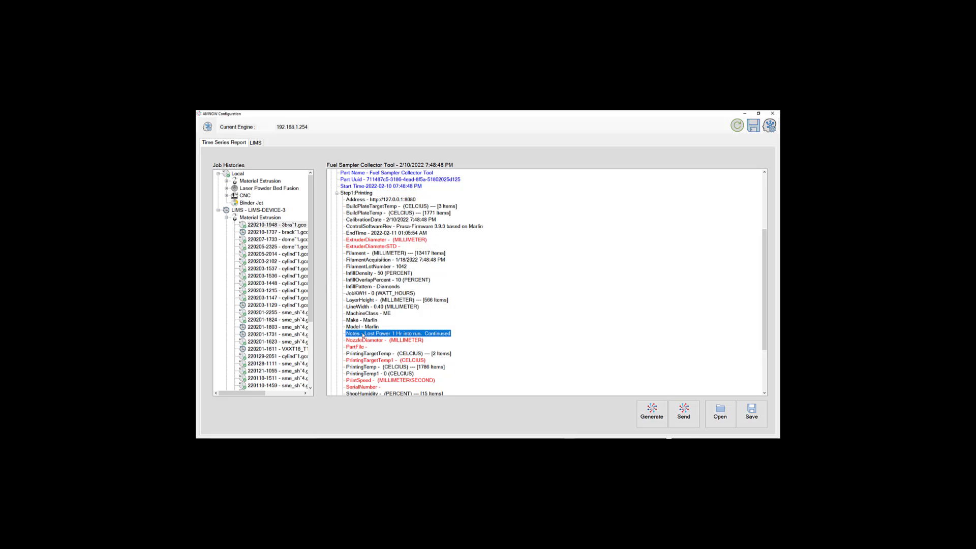
pyautogui.doubleClick(437, 334)
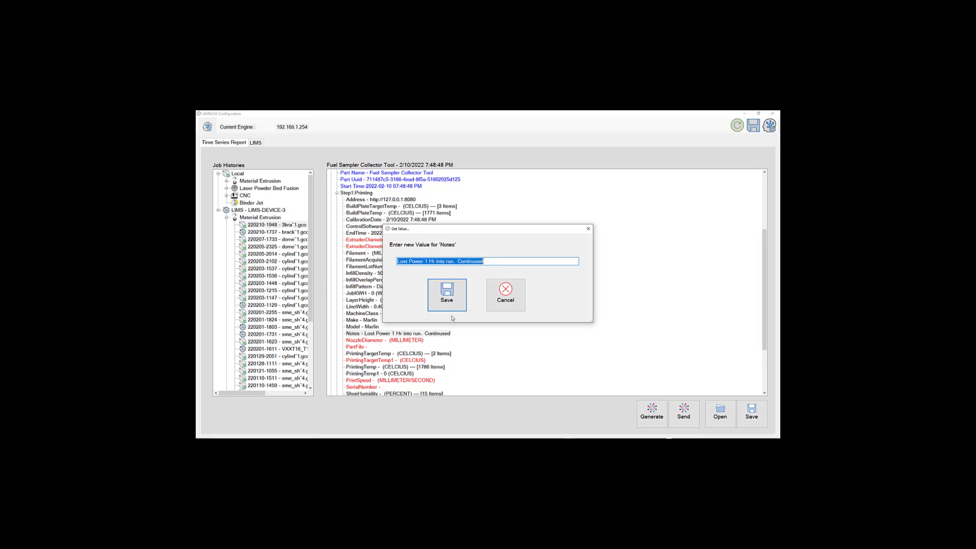
pyautogui.click(487, 262)
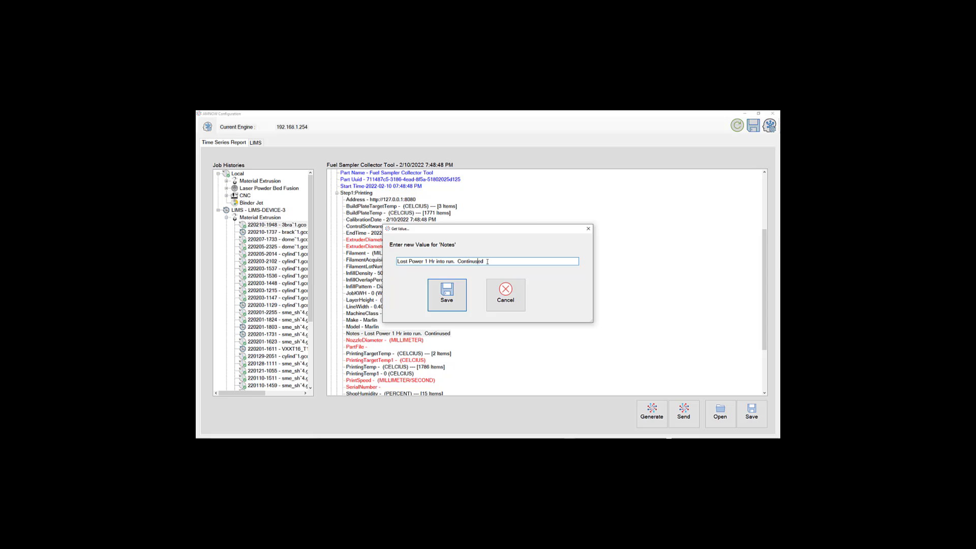
pyautogui.press('BackSpace')
pyautogui.press('BackSpace')
pyautogui.write('ed')
pyautogui.press('Return')
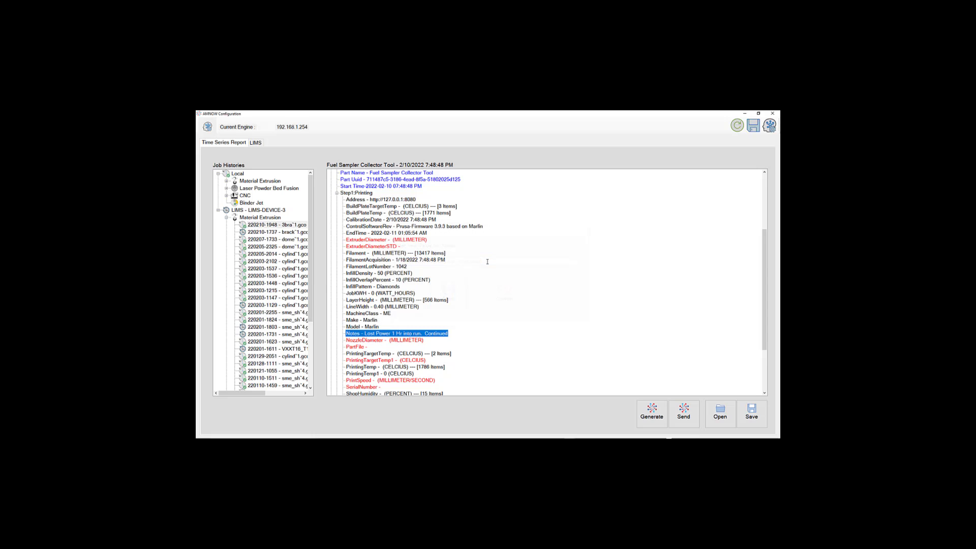
# Set the NozzleDiameter value in the Step1:Printing section to 0.40 millimeter
pyautogui.doubleClick(377, 340)
pyautogui.write('.40')
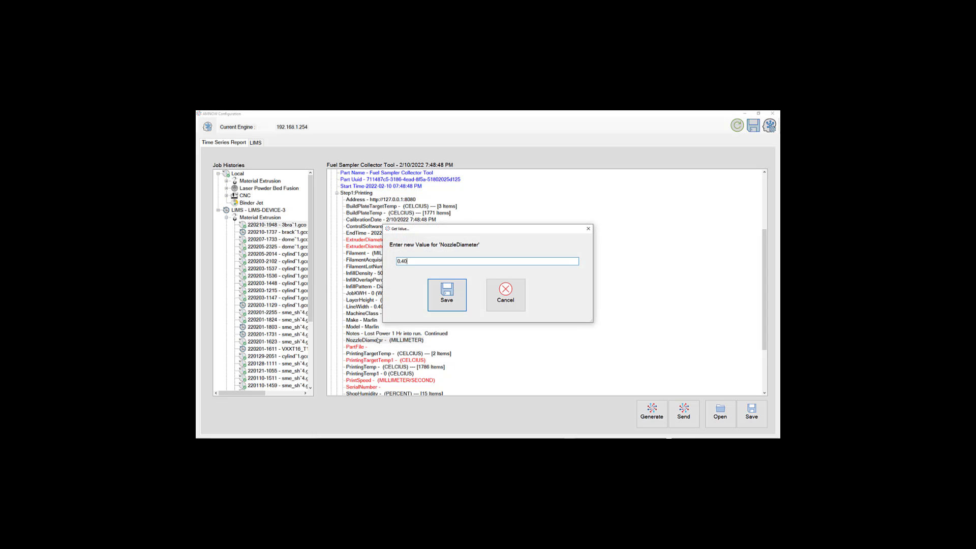
pyautogui.press('Return')
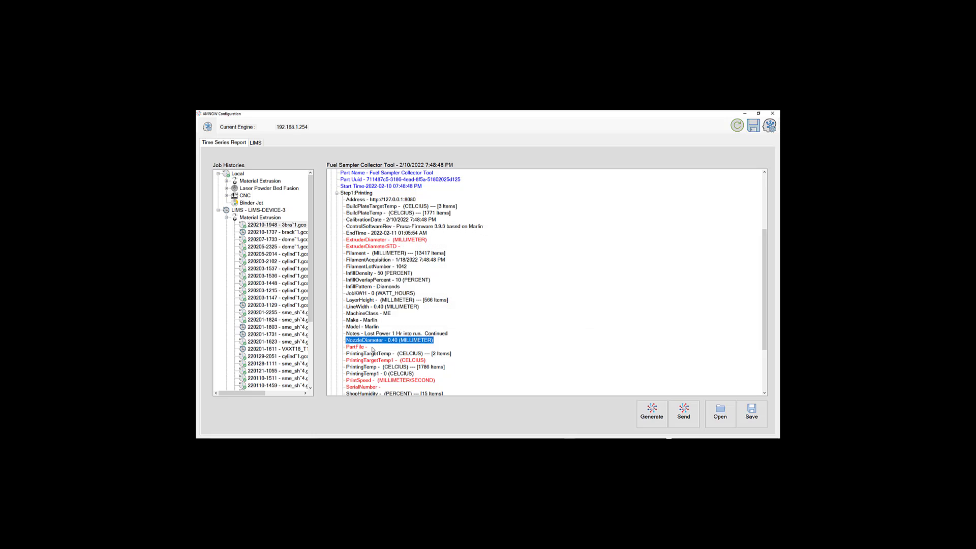
# Set the PartFile value in the Step1:Printing section to "Test.gcode"
pyautogui.doubleClick(374, 346)
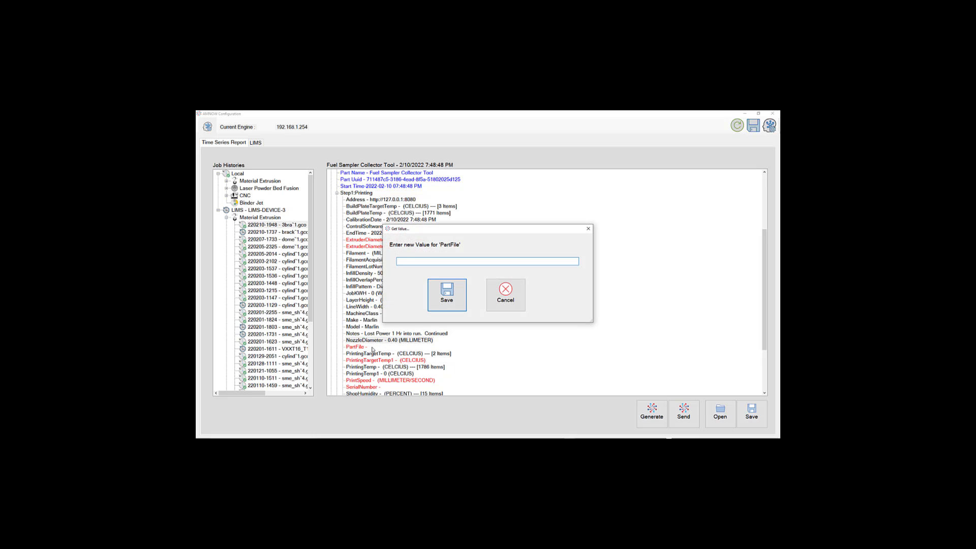
pyautogui.write('Test.gcoce')
pyautogui.press('BackSpace')
pyautogui.press('BackSpace')
pyautogui.write('de')
pyautogui.press('Return')
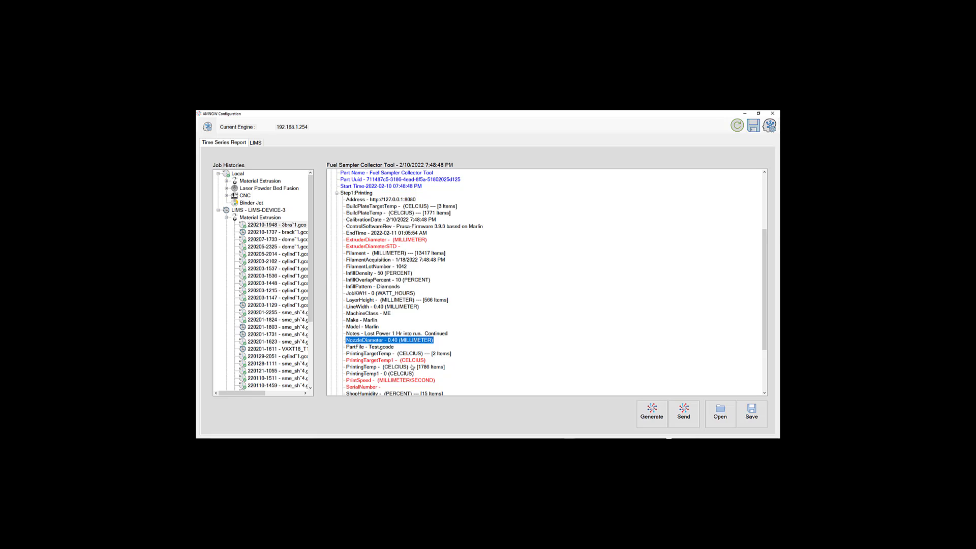
# Set the PrintSpeed value in the Step1:Printing section to 4 millimeters per second
pyautogui.click(357, 381)
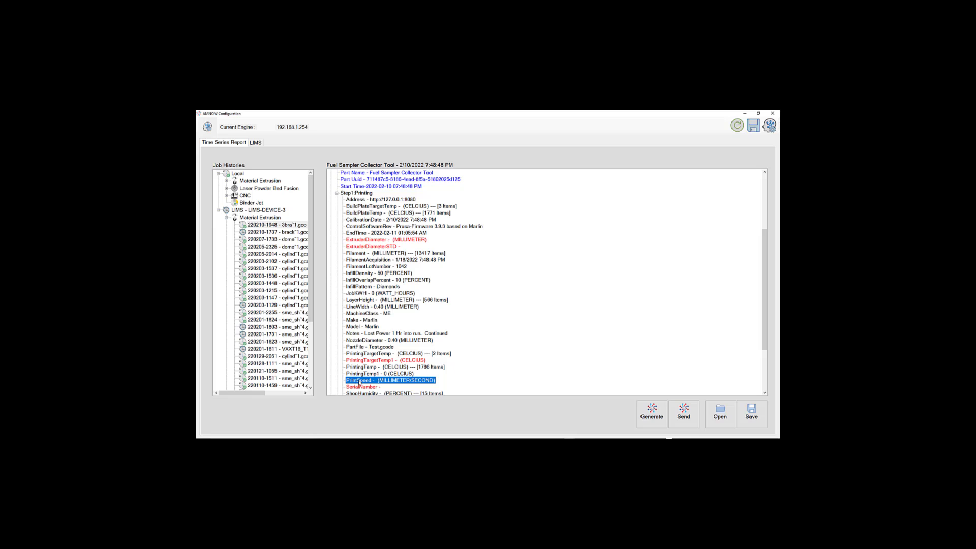
pyautogui.doubleClick(359, 383)
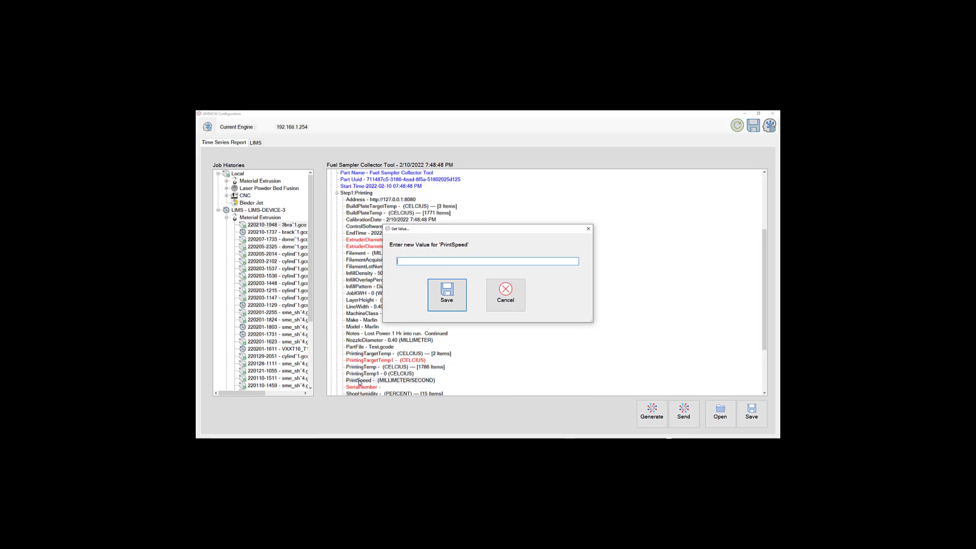
pyautogui.press('Return')
# Set the SerialNumber value in the Step1:Printing section to 1042
pyautogui.click(377, 389)
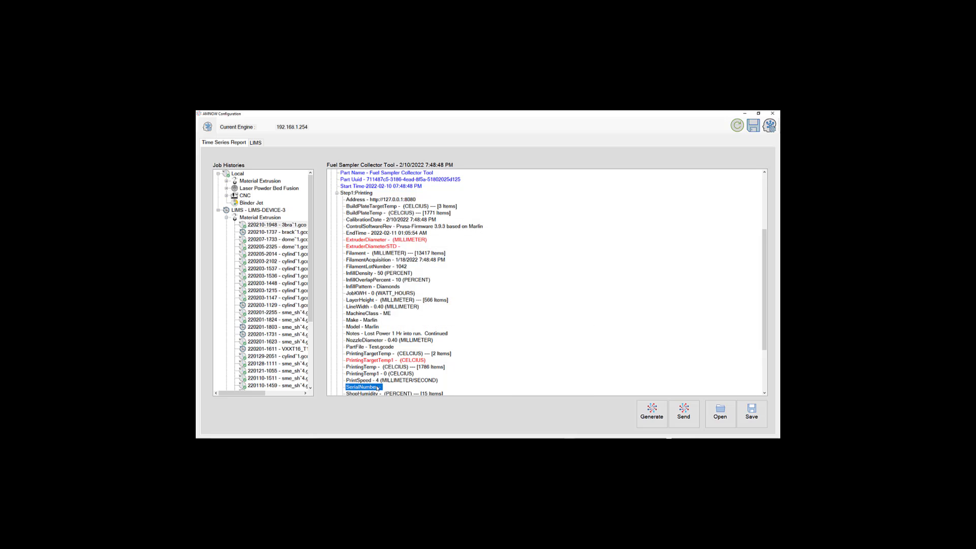
pyautogui.doubleClick(378, 389)
pyautogui.write('1')
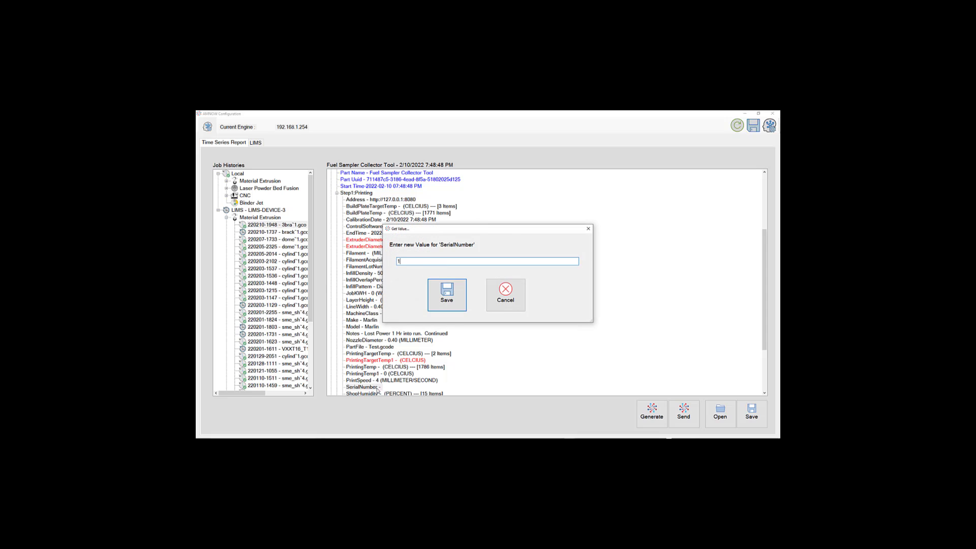
pyautogui.write('042')
pyautogui.press('Return')
# Set the WallThickness value in the Step1:Printing section to .30 millimeter
pyautogui.scroll(-4, 450, 376)
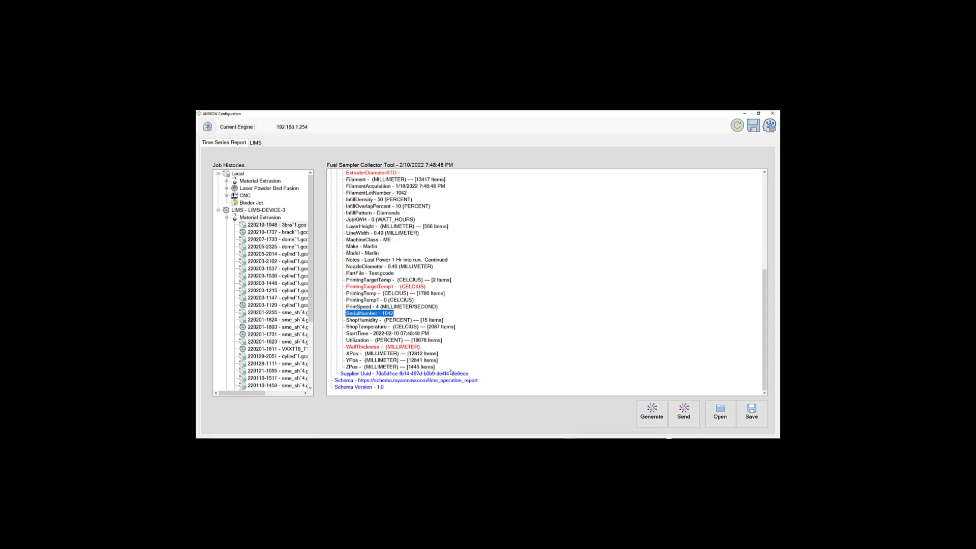
pyautogui.doubleClick(390, 347)
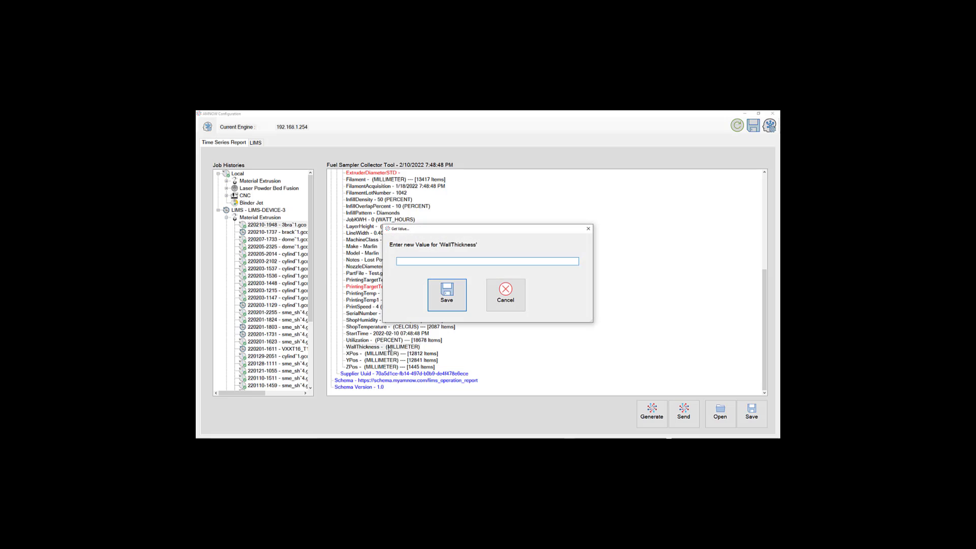
pyautogui.write('.40')
pyautogui.press('Return')
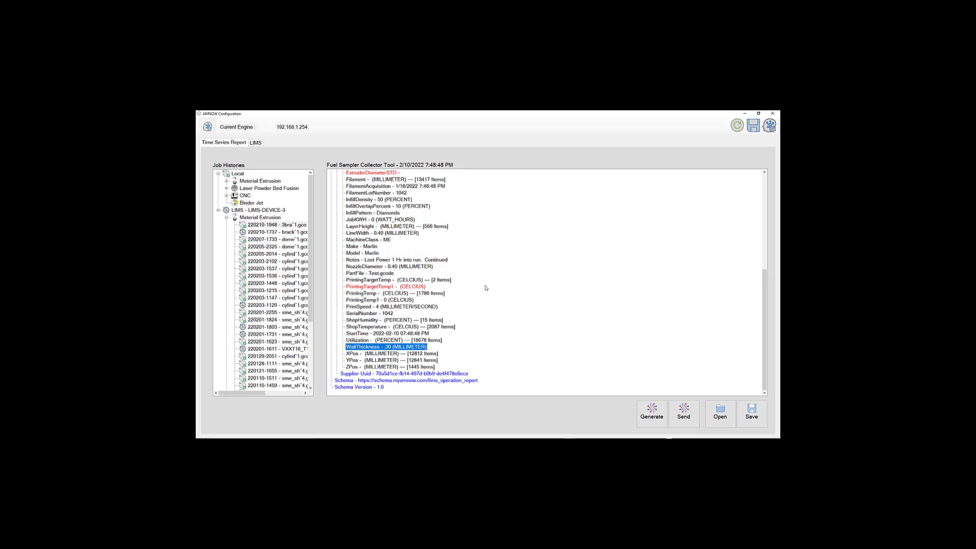
# Save the completed report in the Solution Builder folder as "ASOW116_ATI_Fuel Sampler Collector Tool_build7.amrp"
pyautogui.scroll(6, 481, 291)
pyautogui.scroll(3, 479, 291)
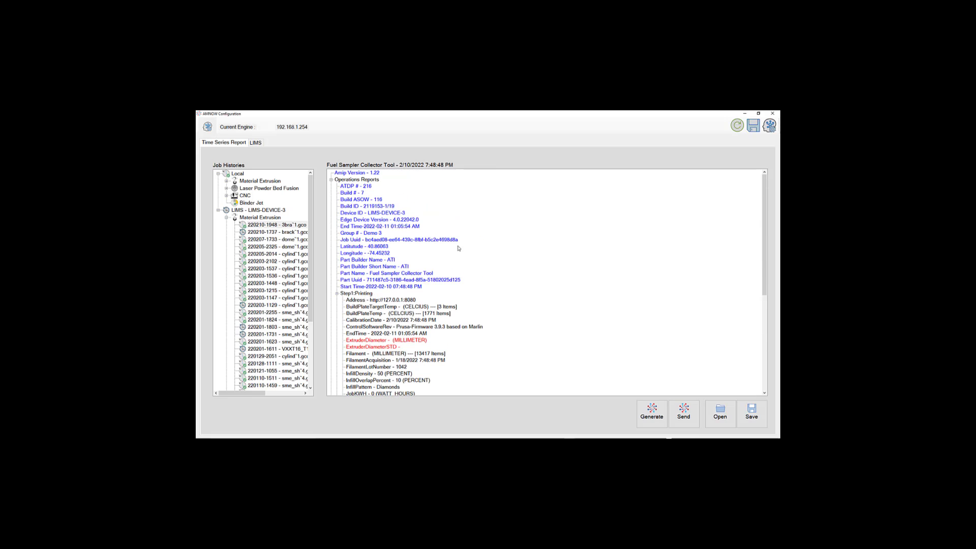
pyautogui.click(751, 413)
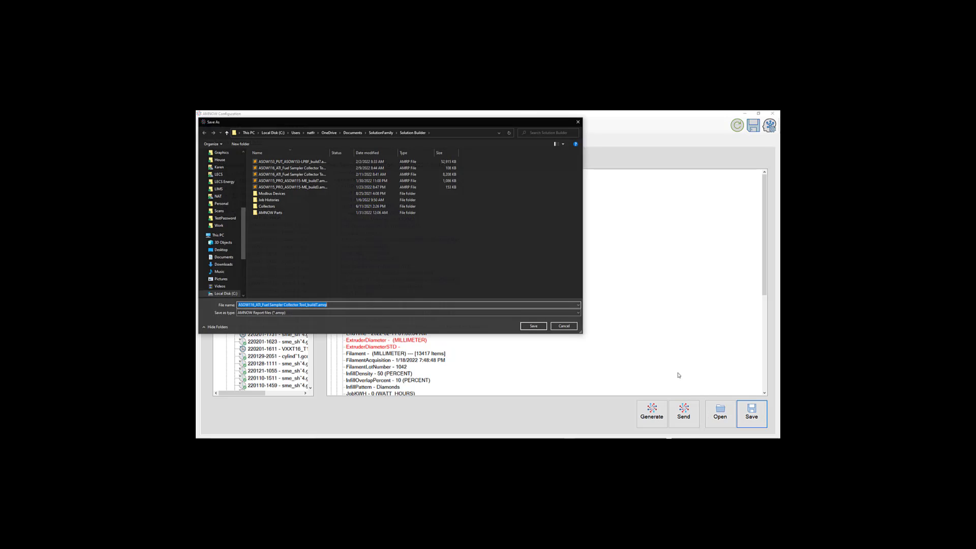
pyautogui.click(534, 327)
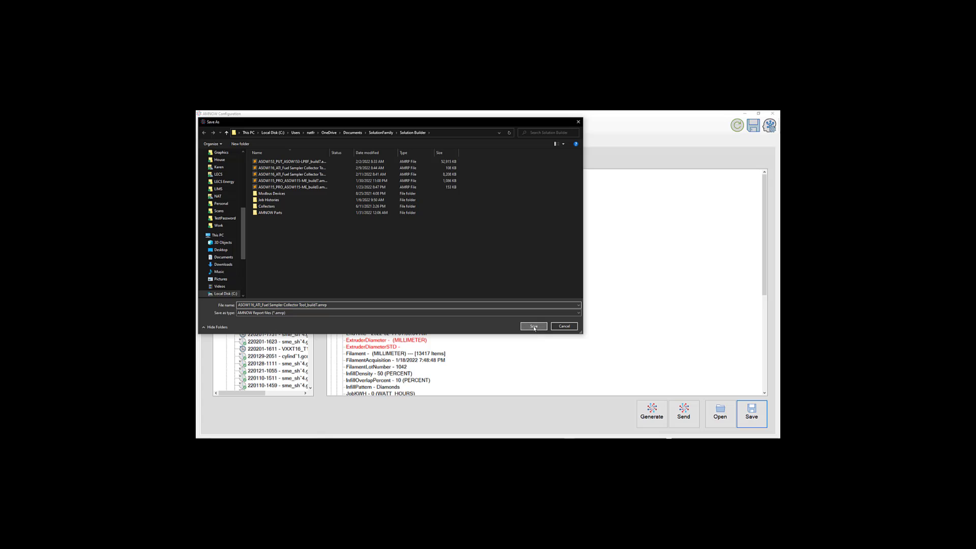
pyautogui.click(518, 278)
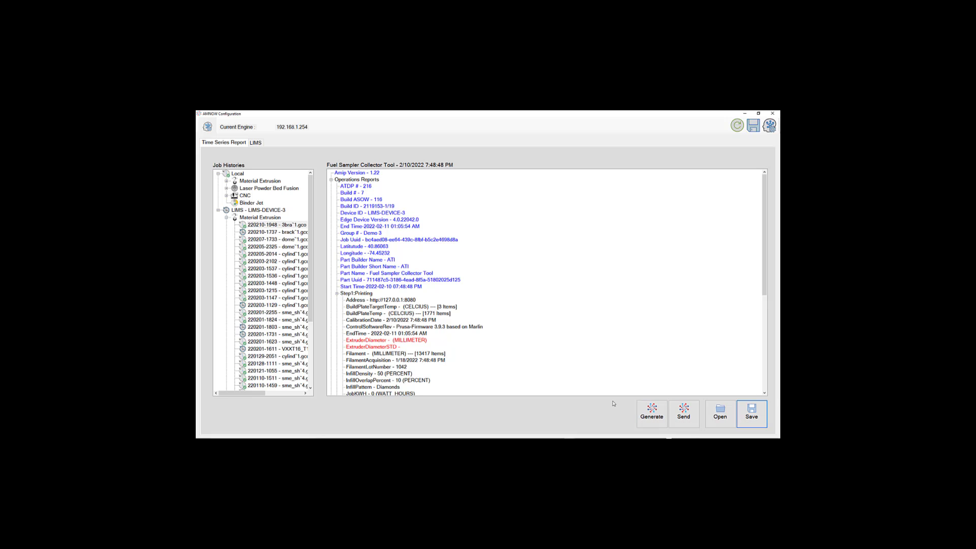
# Send the saved Fuel Sampler Collector Tool report to AMIP through LIMS-DEVICE-3
pyautogui.click(678, 414)
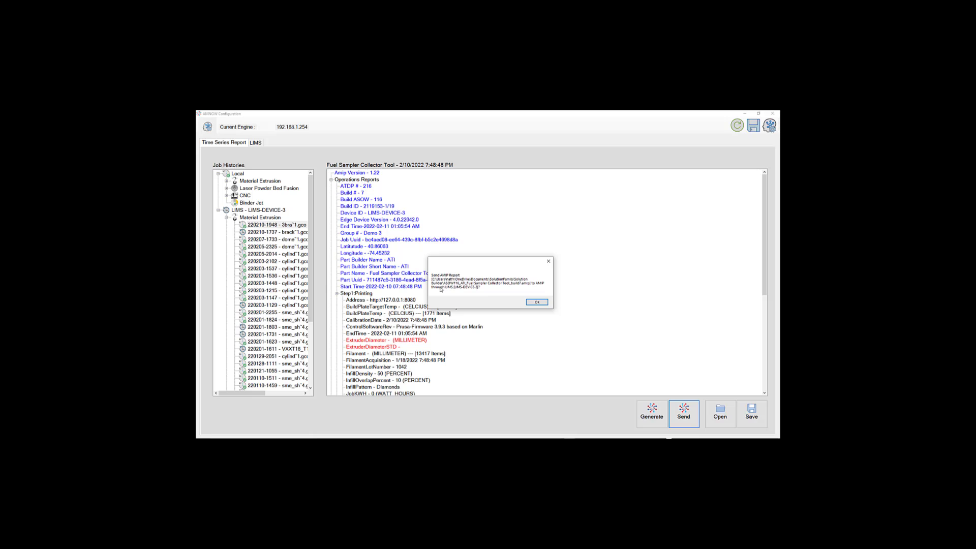
pyautogui.click(538, 303)
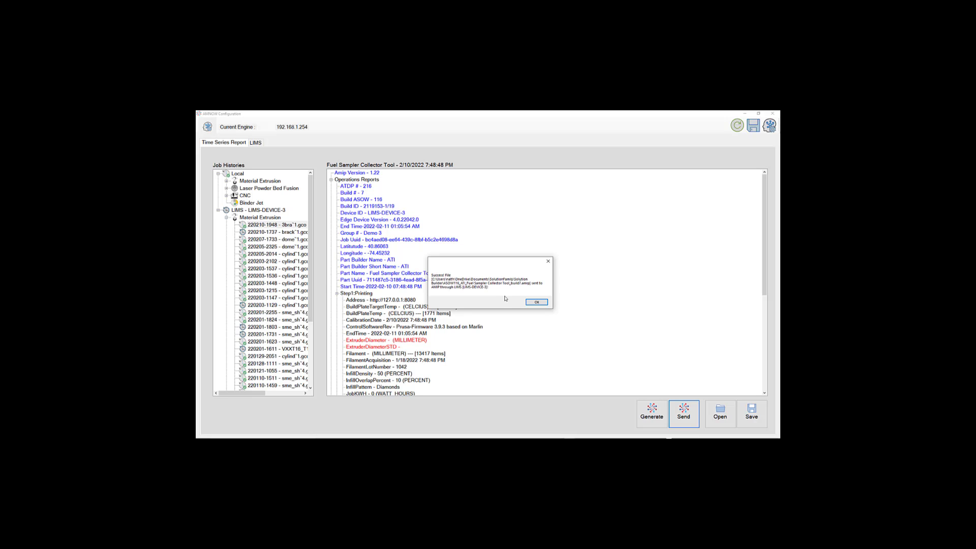
pyautogui.click(543, 302)
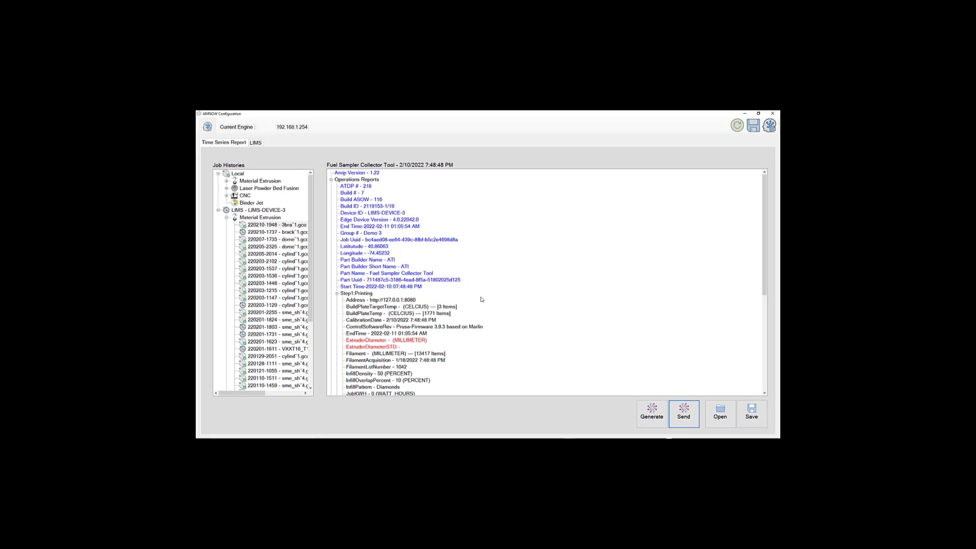